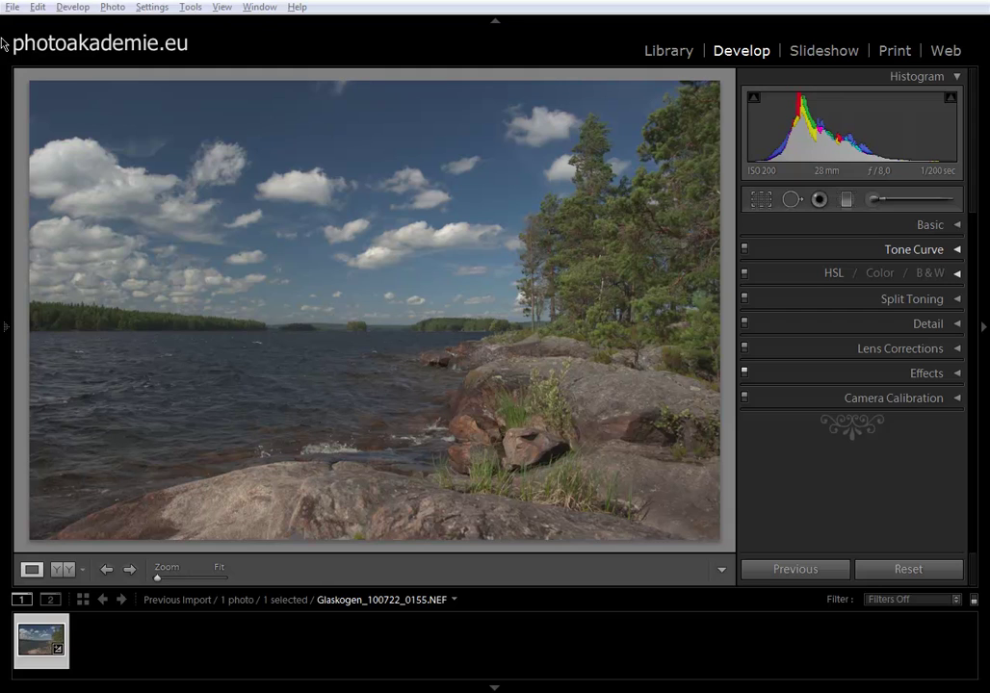
In Presets preferences, make develop defaults specific to camera serial number and camera ISO setting
click(956, 226)
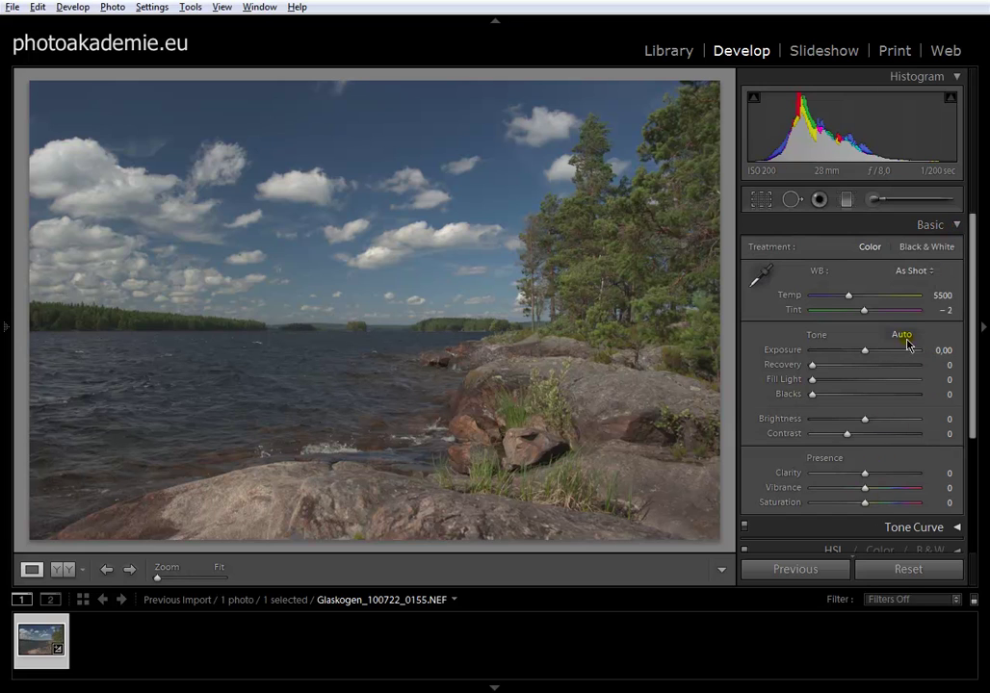
click(957, 226)
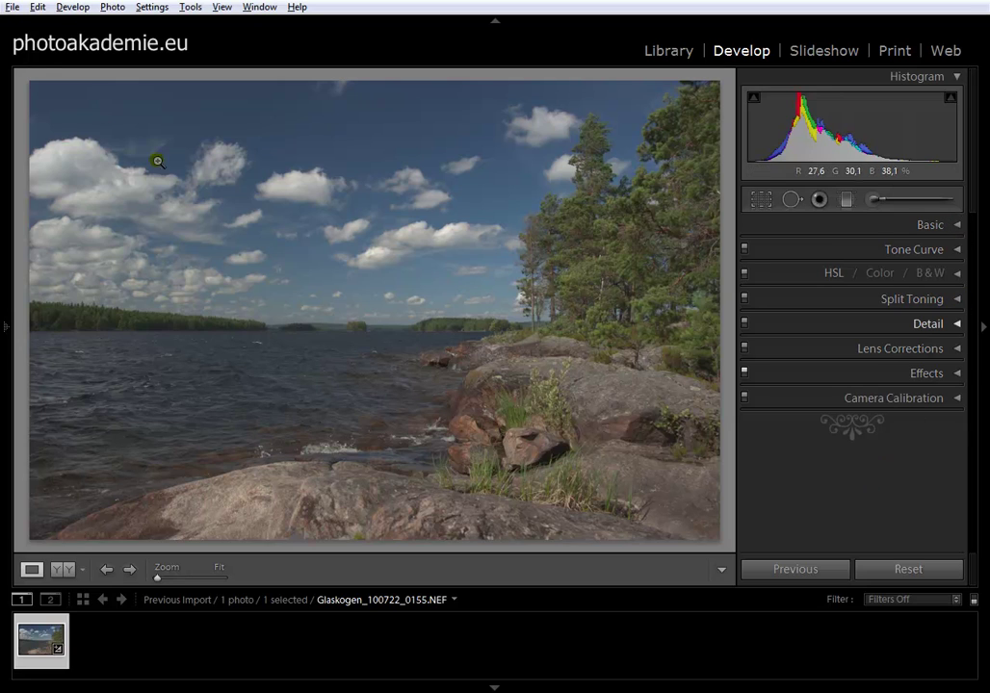
click(37, 7)
click(62, 196)
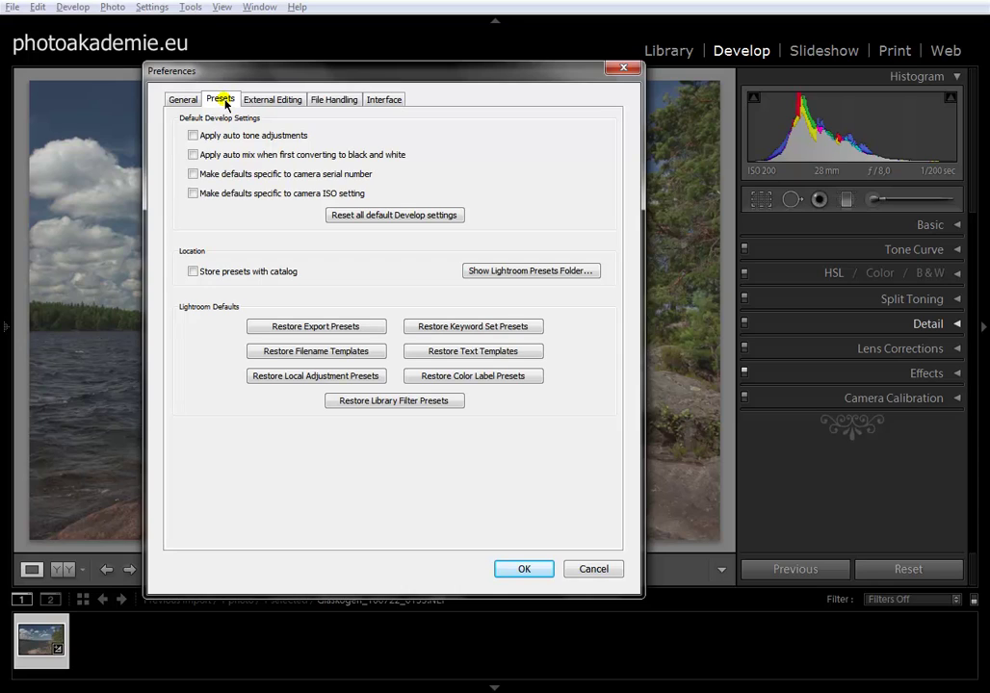
click(192, 173)
click(193, 194)
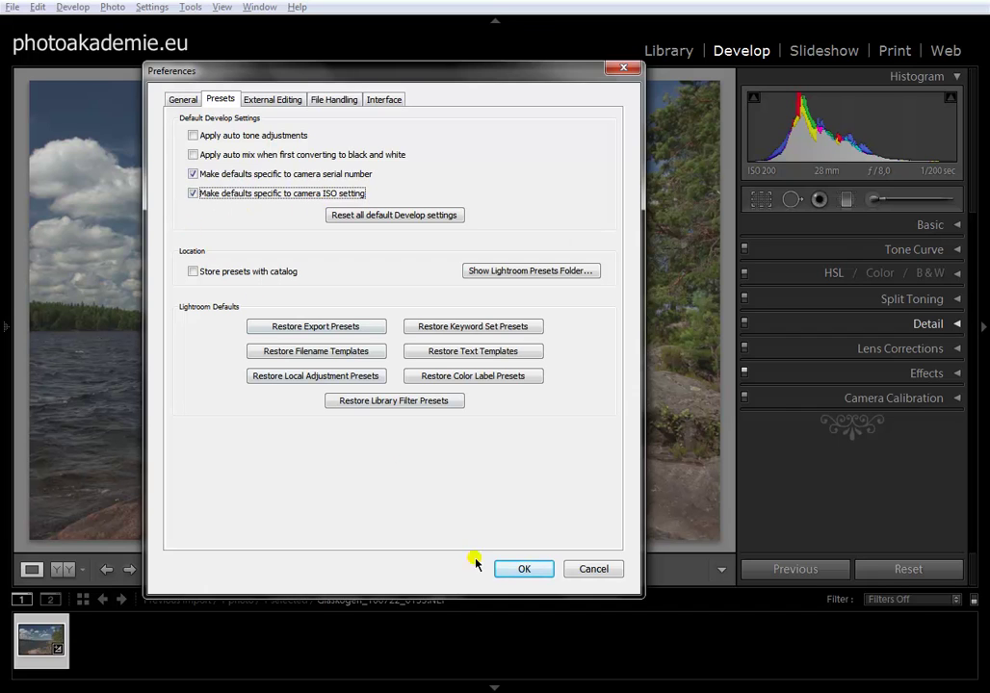
click(519, 569)
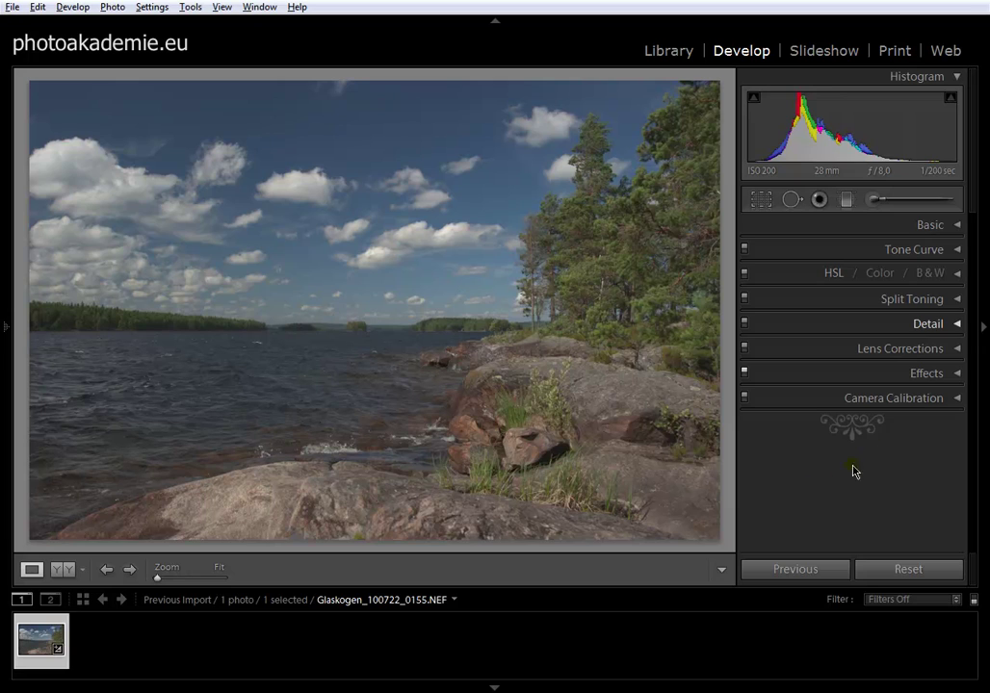
In the Basic panel, set Brightness to +50 and Contrast to +25
click(957, 225)
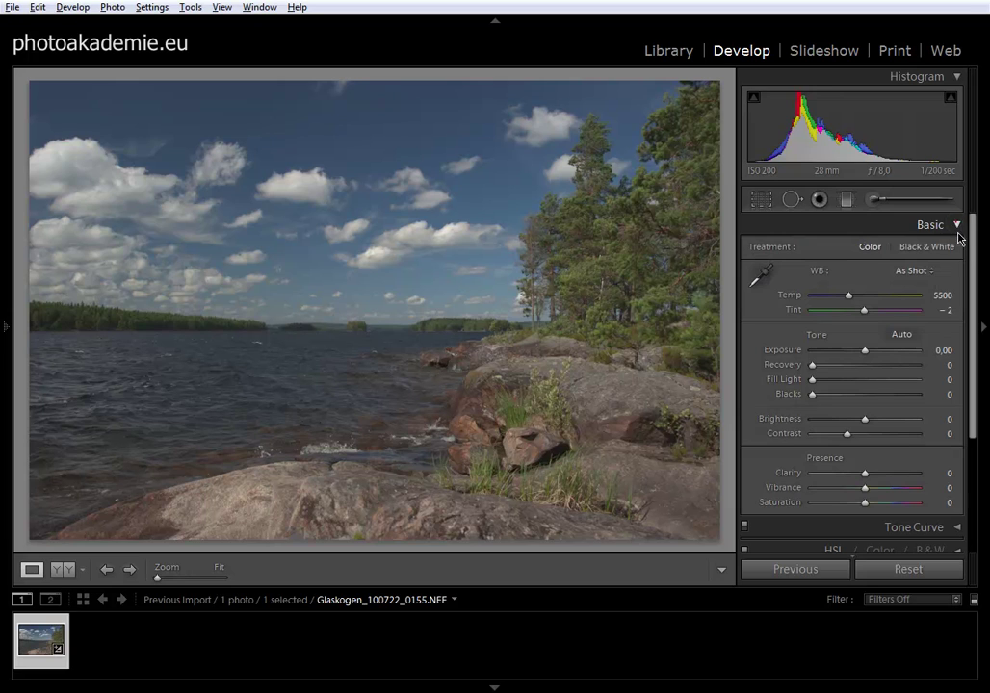
click(937, 424)
text(50)
key(Tab)
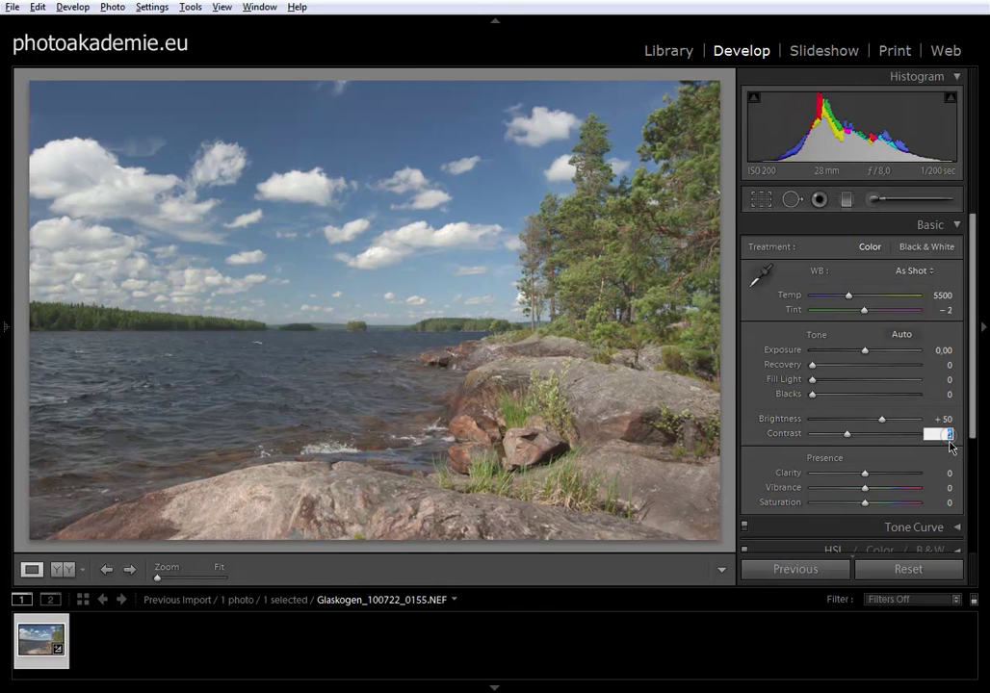
text(25)
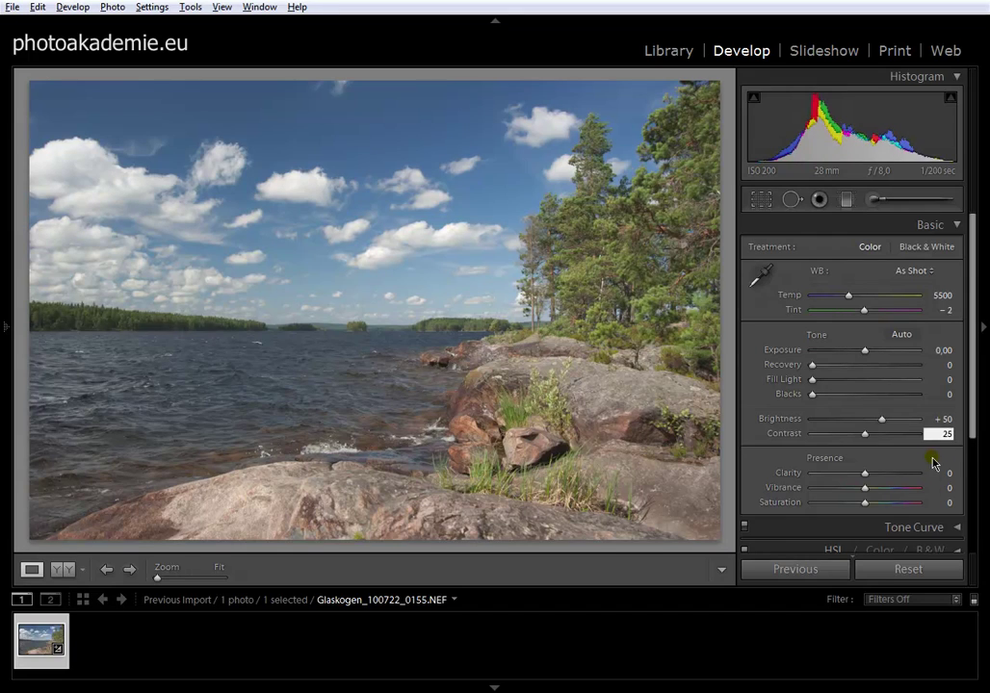
Set Clarity to +50 and Vibrance to +25, then collapse the Basic panel
scroll(972, 433, down, 1)
scroll(974, 438, down, 1)
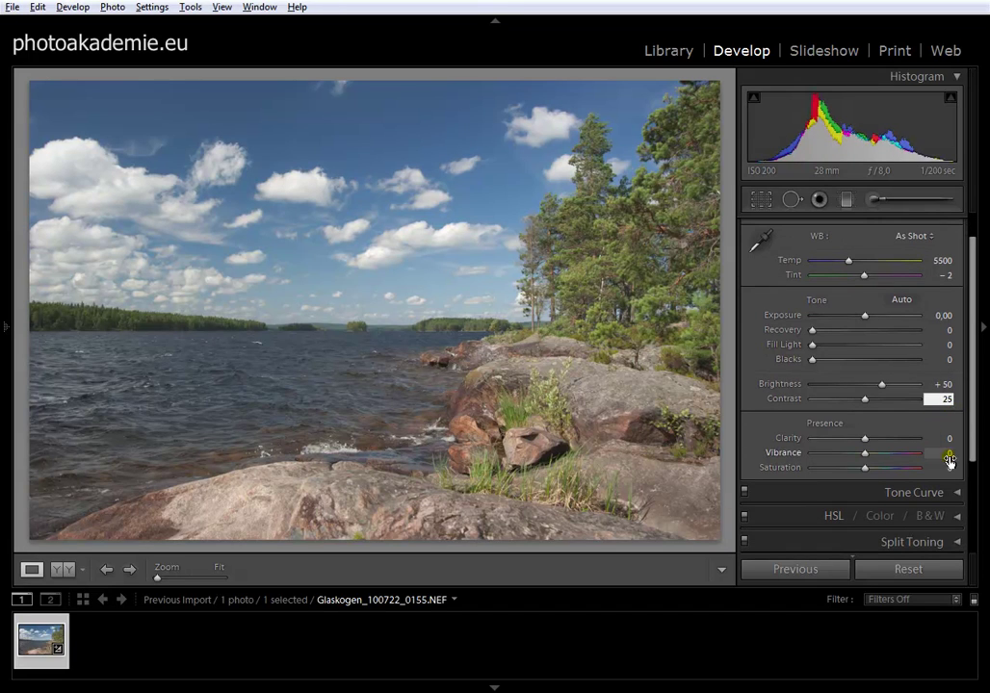
click(947, 438)
text(50)
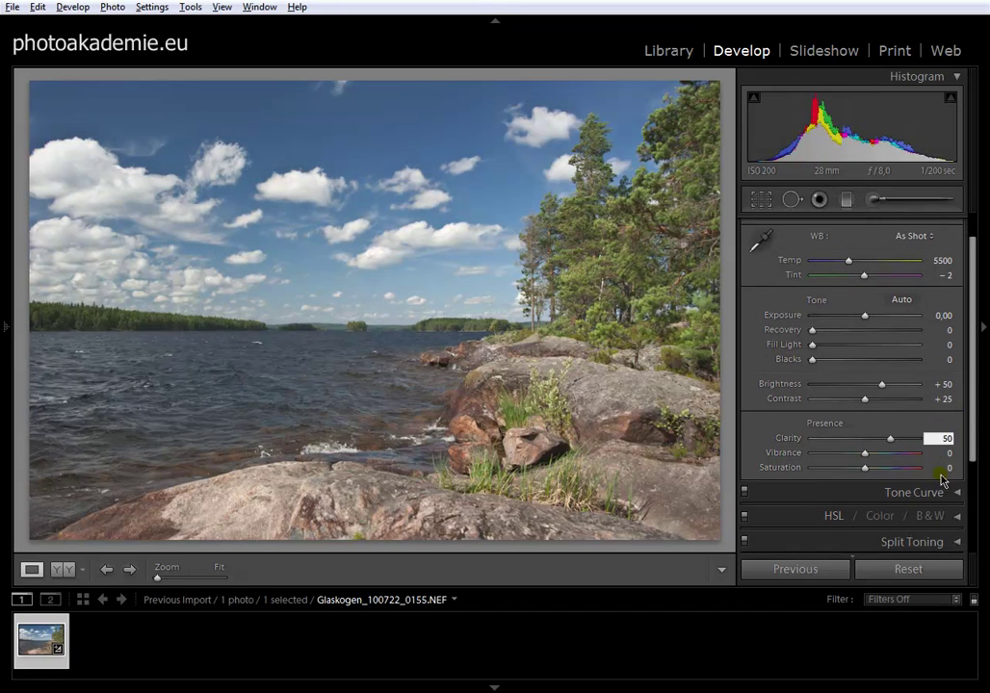
key(Tab)
text(25)
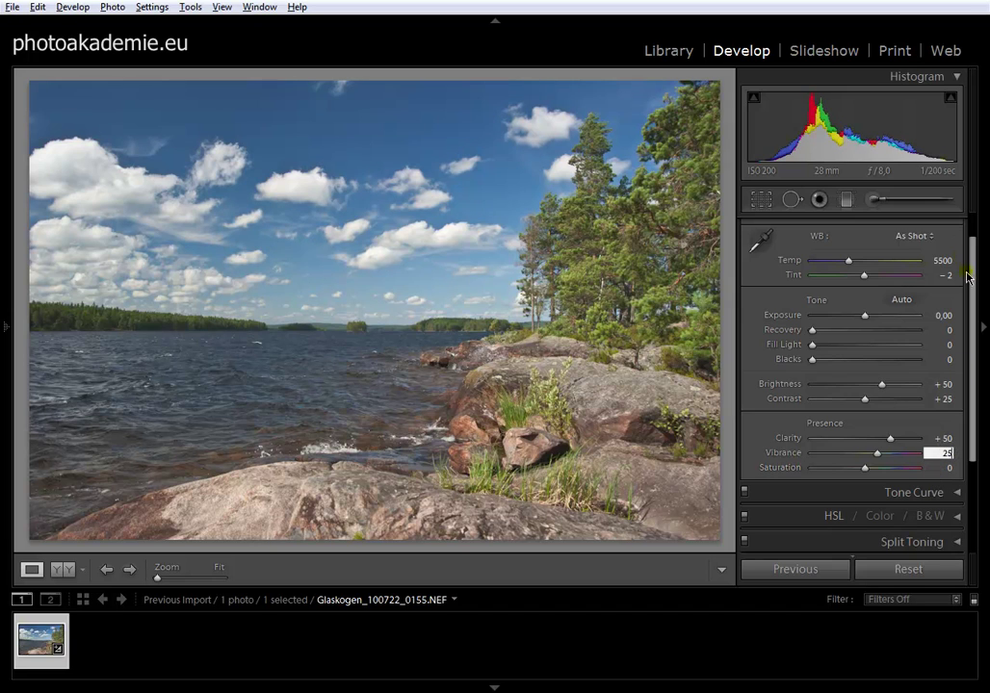
scroll(970, 256, up, 1)
click(958, 225)
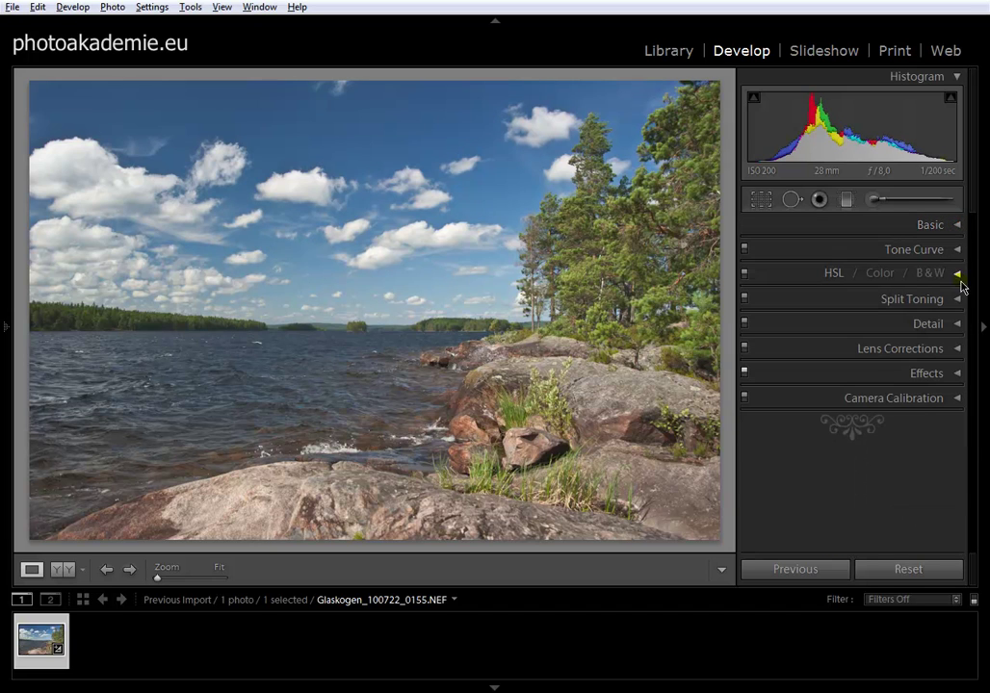
In the Detail panel, set sharpening Amount 90, Detail 30 and Masking 50
click(958, 324)
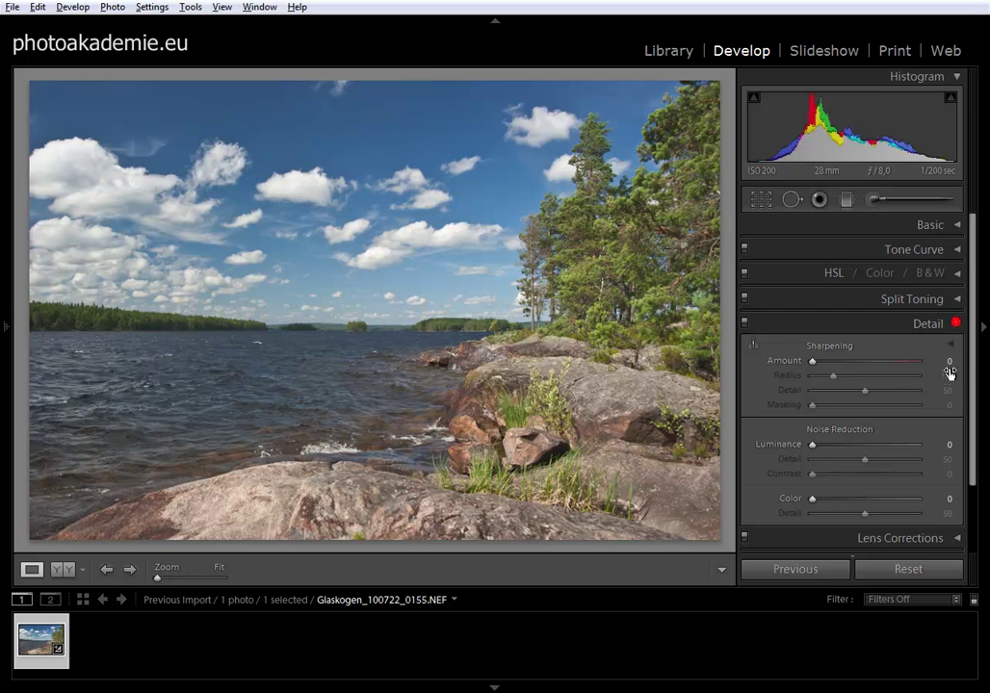
click(941, 360)
text(90)
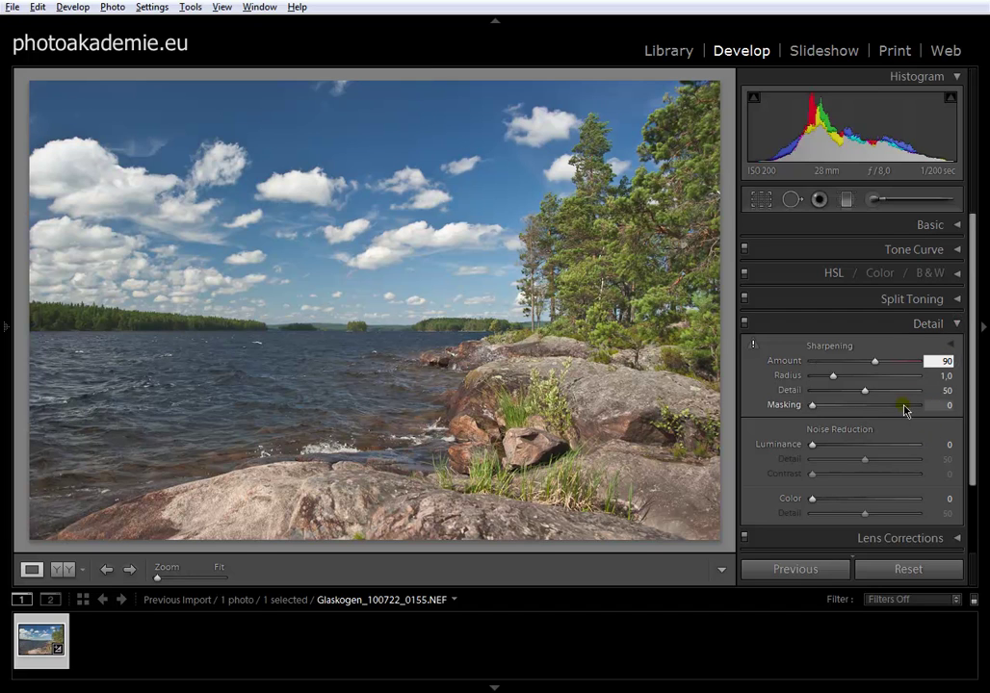
click(947, 391)
text(30)
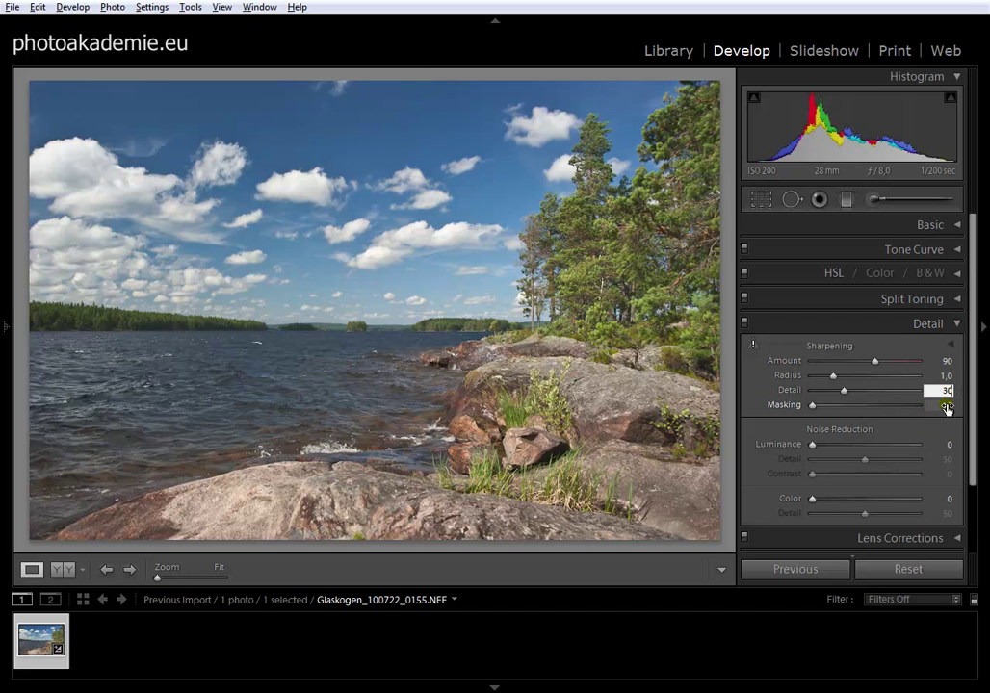
click(938, 406)
text(5)
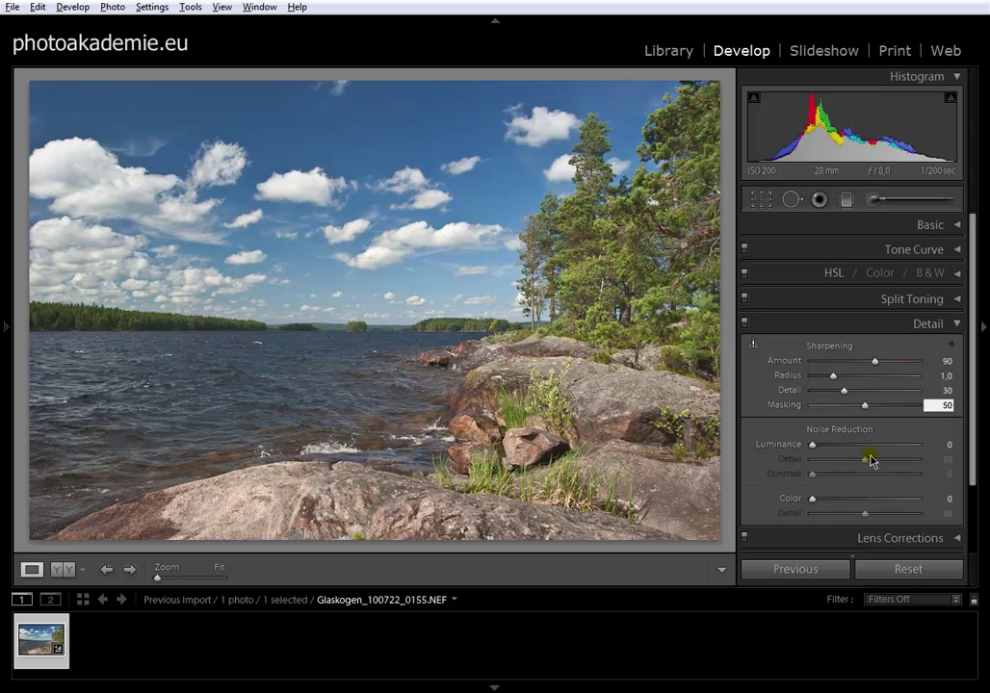
Set Luminance and Color noise reduction both to 6, then collapse the Detail panel
click(935, 446)
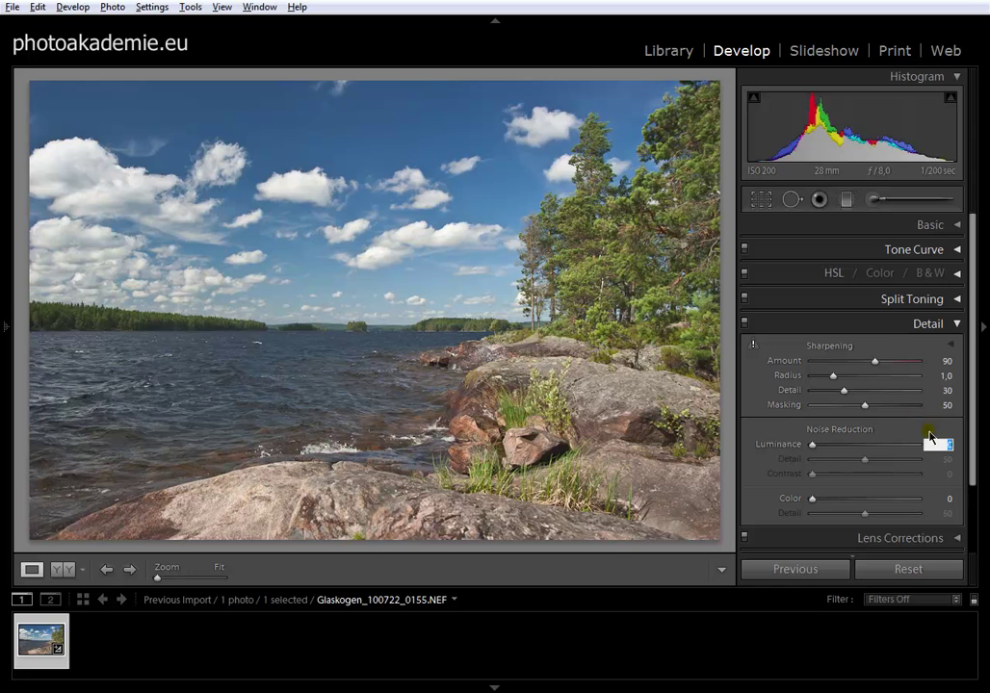
text(6)
click(944, 499)
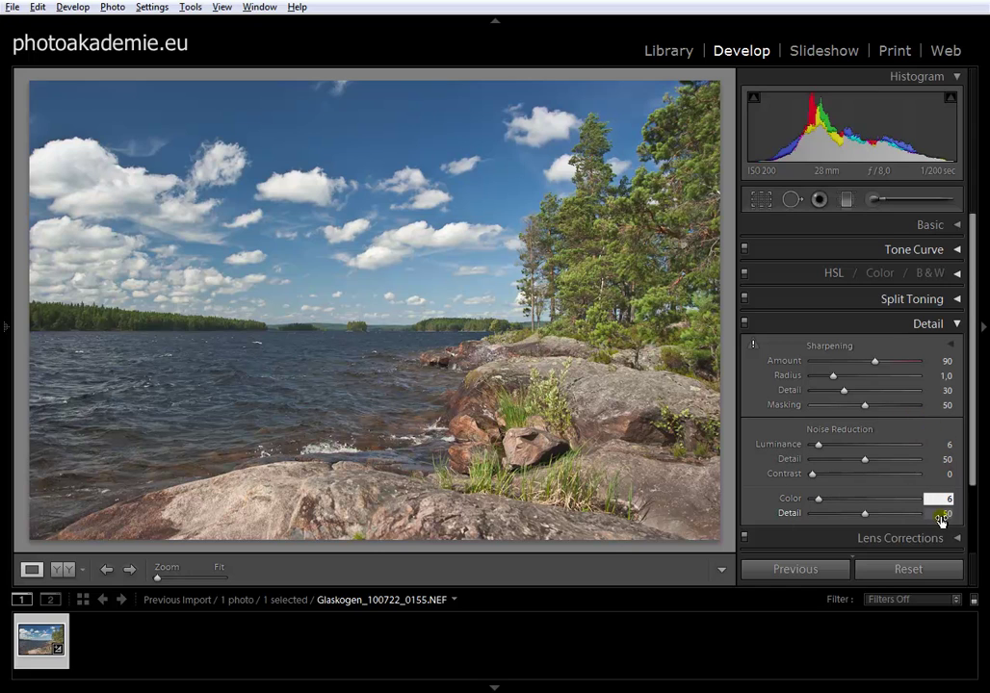
text(6)
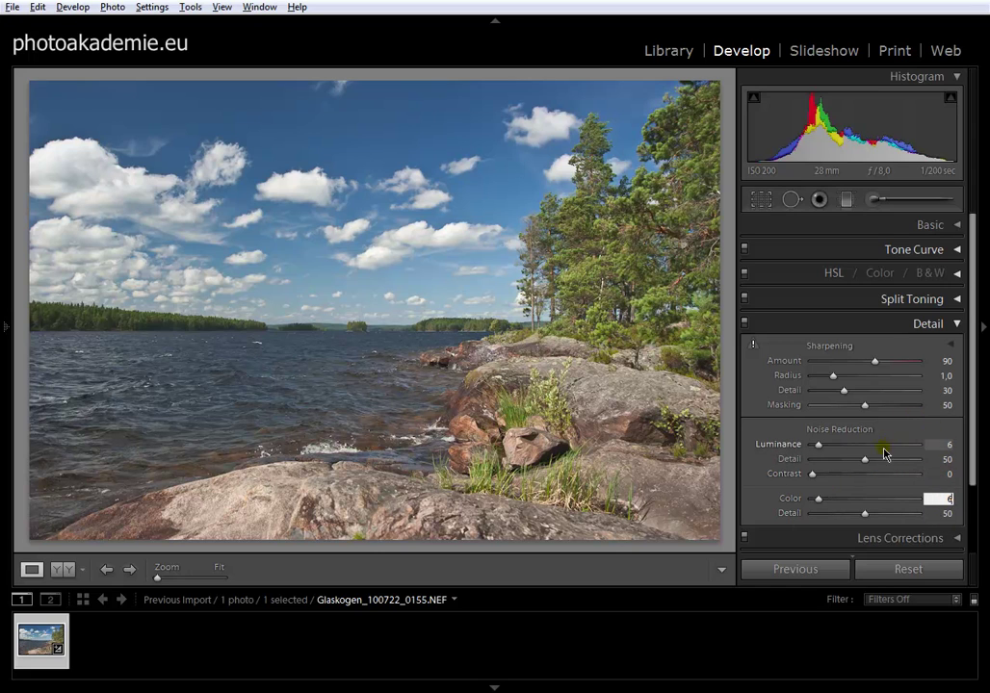
click(953, 323)
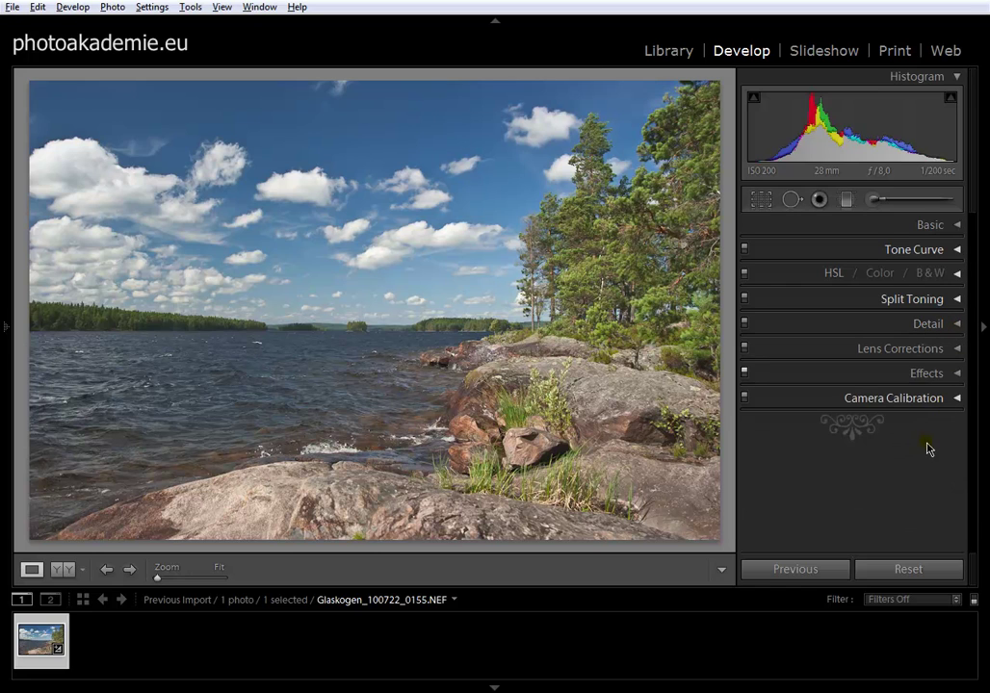
Change the Camera Calibration profile to Camera Vivid
click(957, 399)
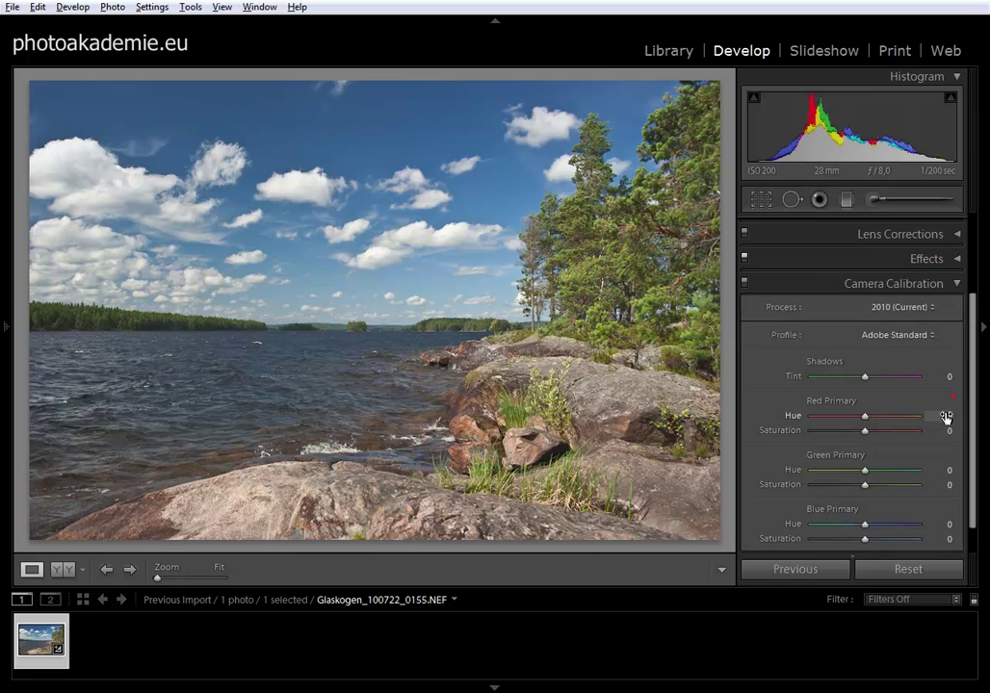
click(930, 336)
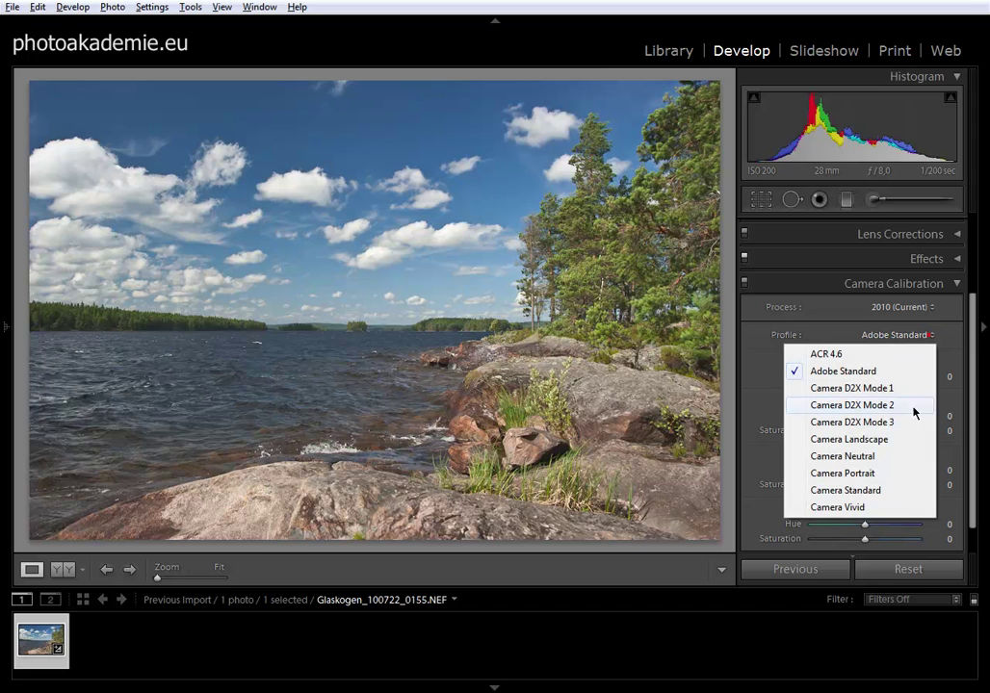
click(872, 509)
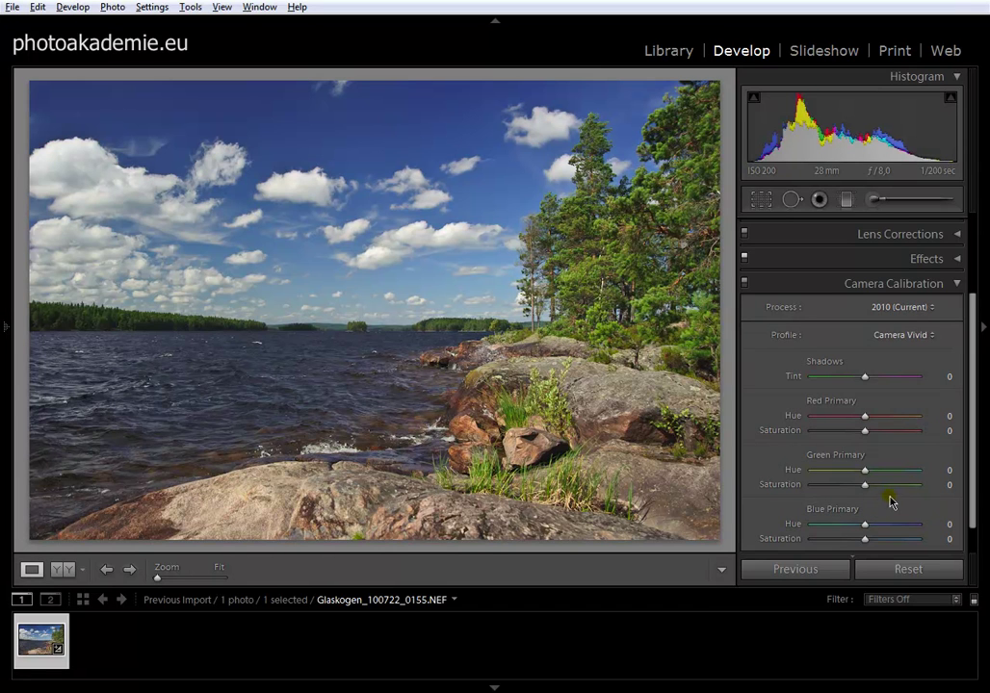
click(956, 284)
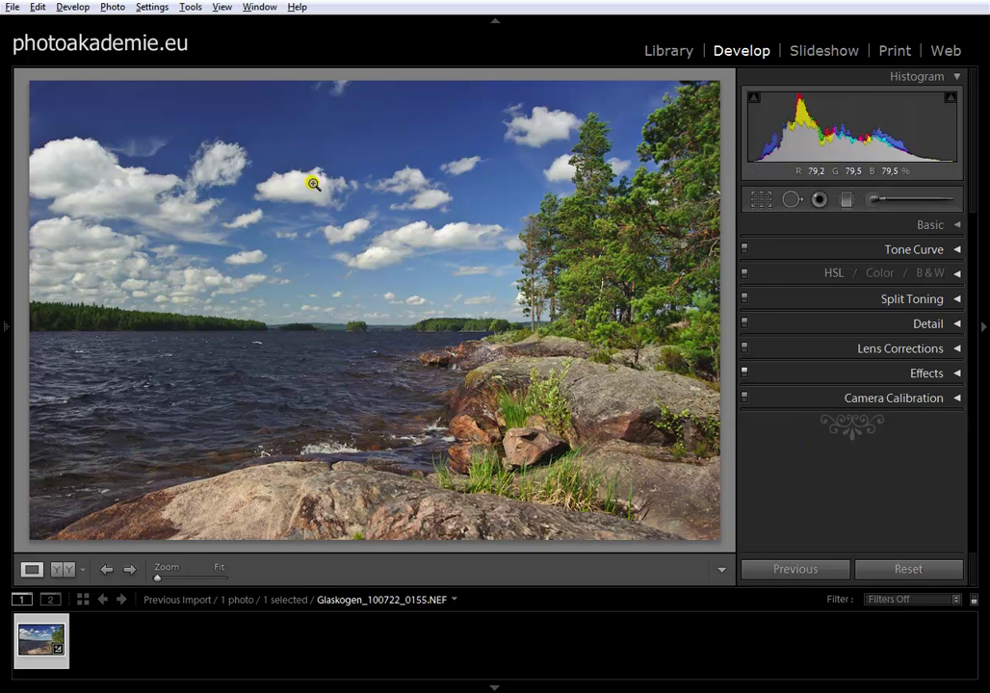
Update the Nikon D700 ISO 200 default develop settings to the photo's current settings
click(36, 7)
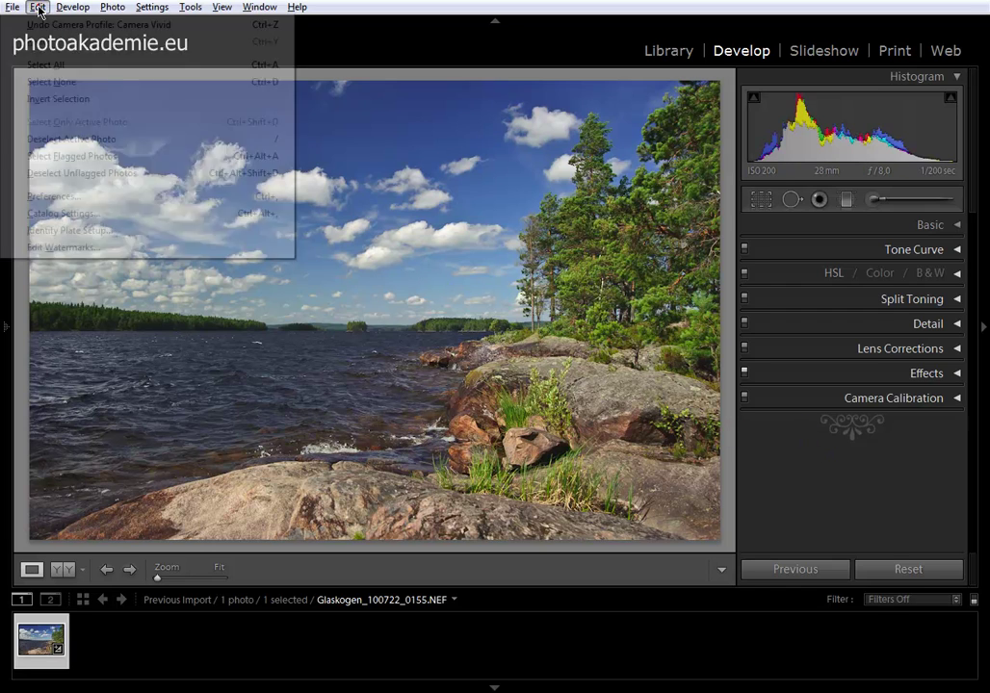
mouse_move(59, 8)
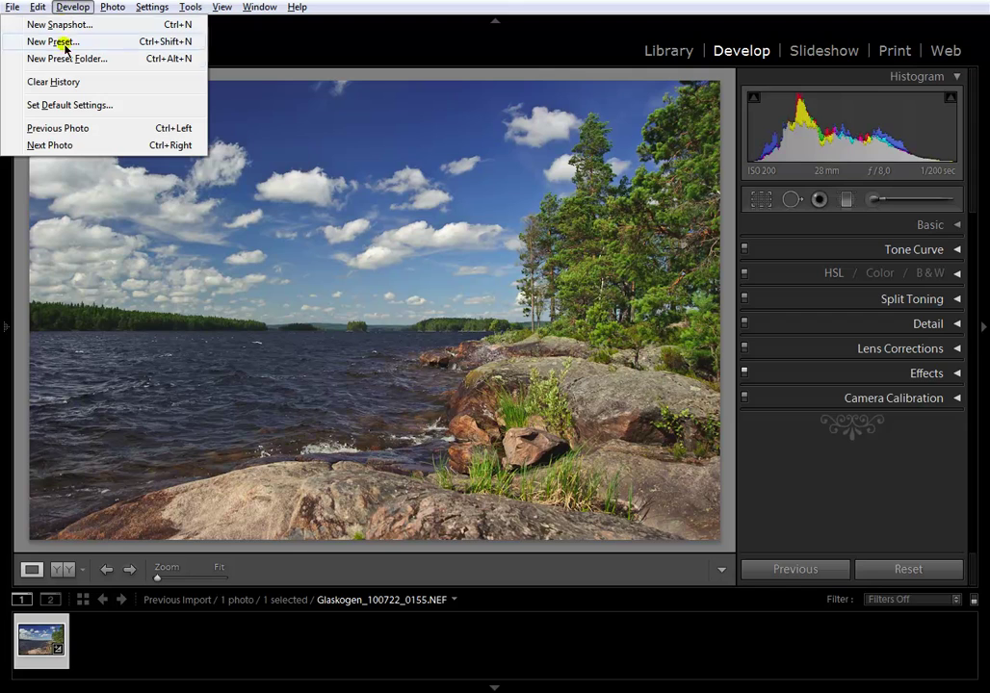
click(88, 106)
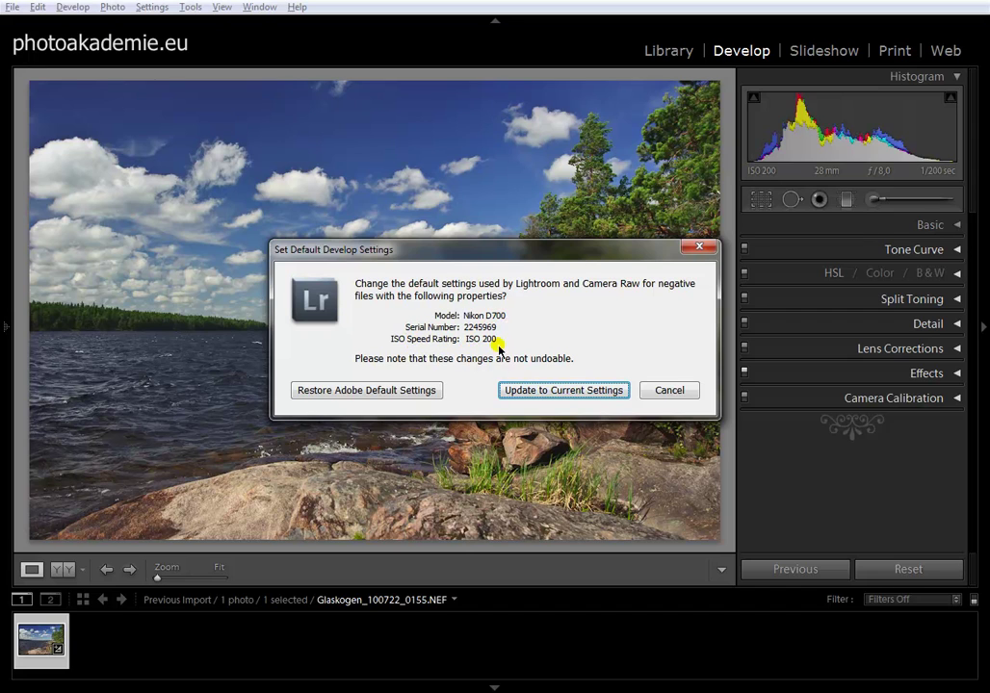
click(528, 391)
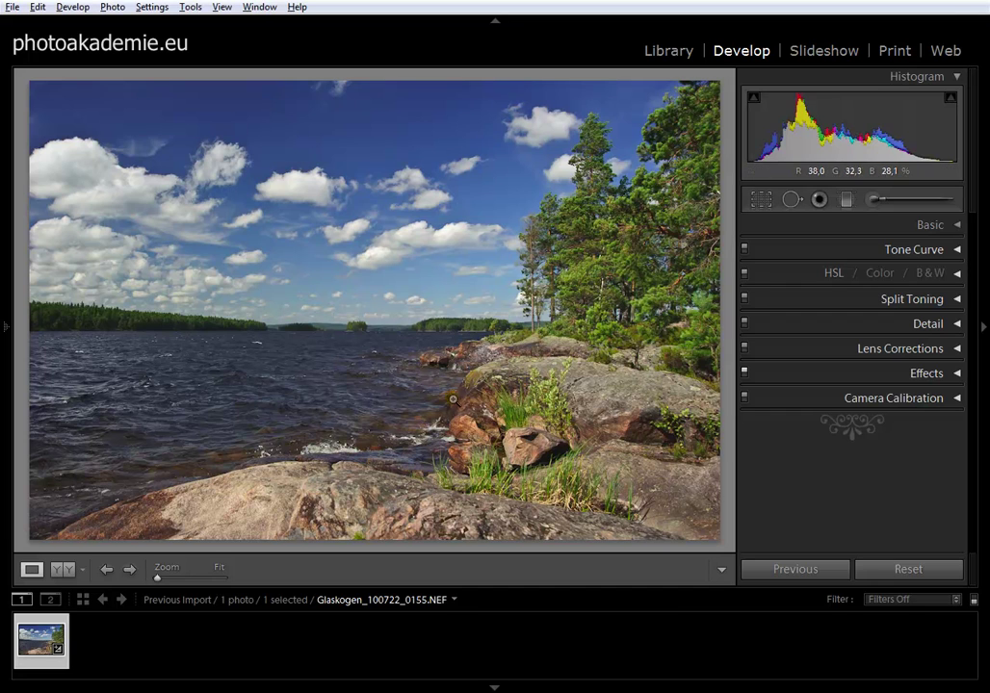
Import only Glaskogen_100722_0159 and Glaskogen_100722_0163 from the 10 07-08 folder
click(667, 53)
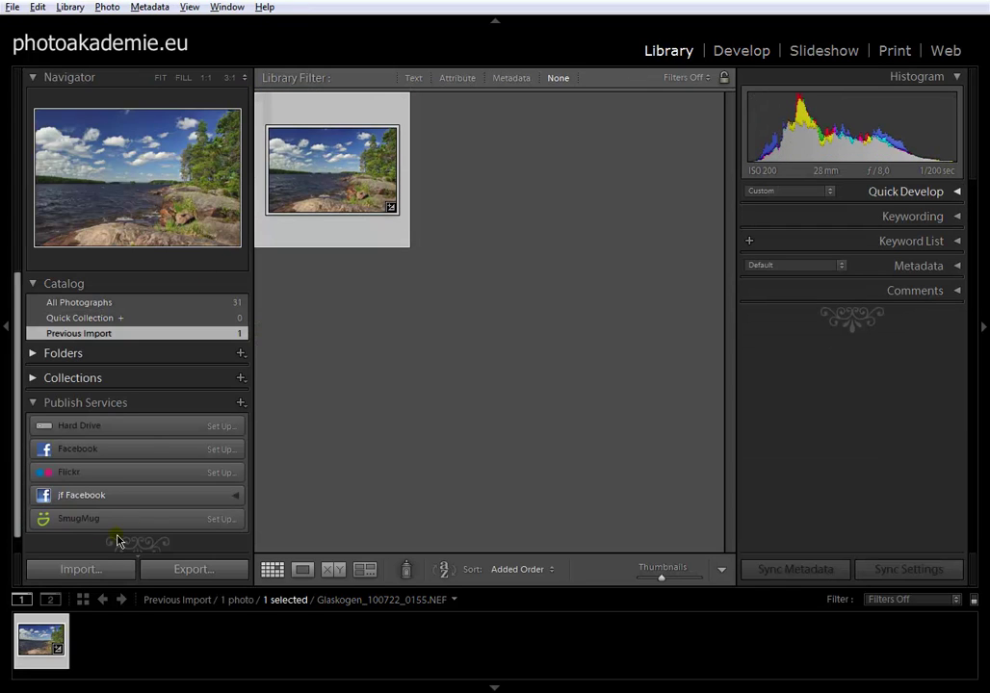
click(82, 569)
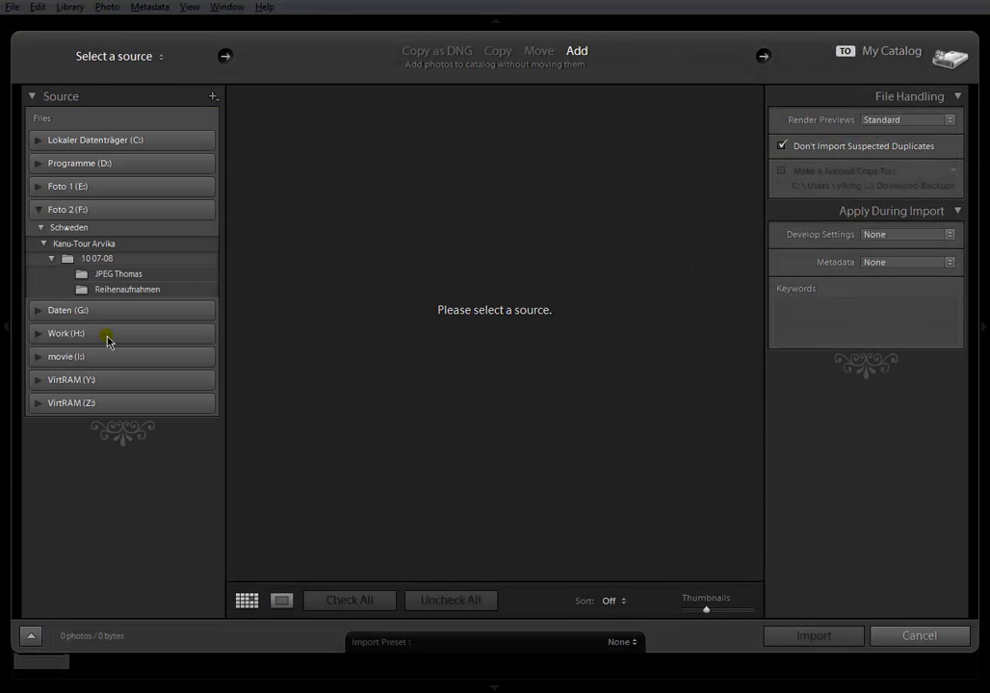
click(96, 259)
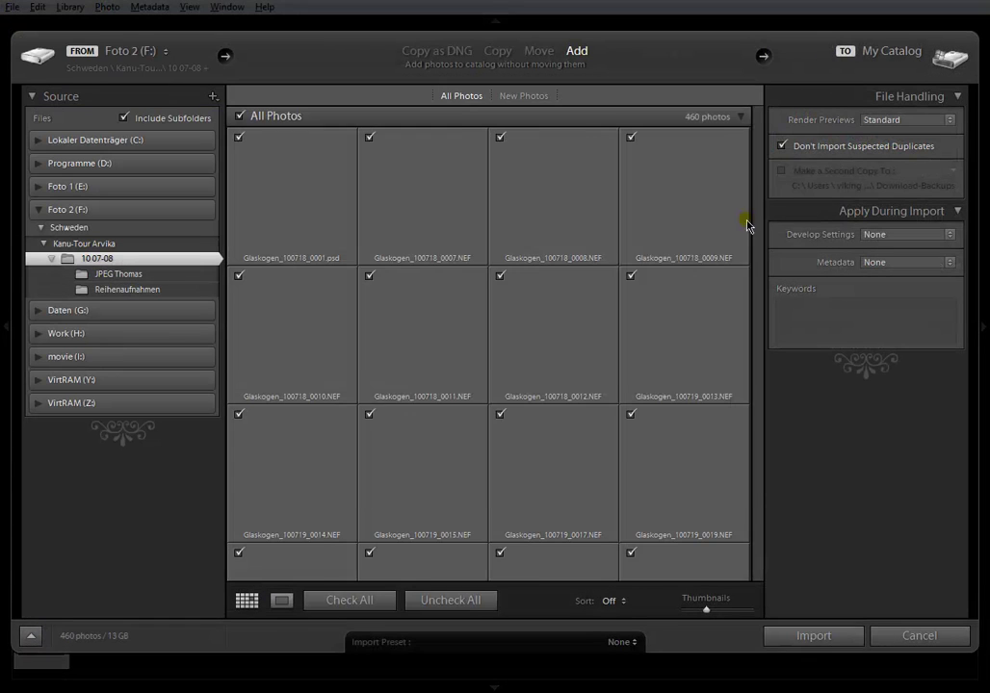
drag(758, 123, 758, 167)
click(470, 597)
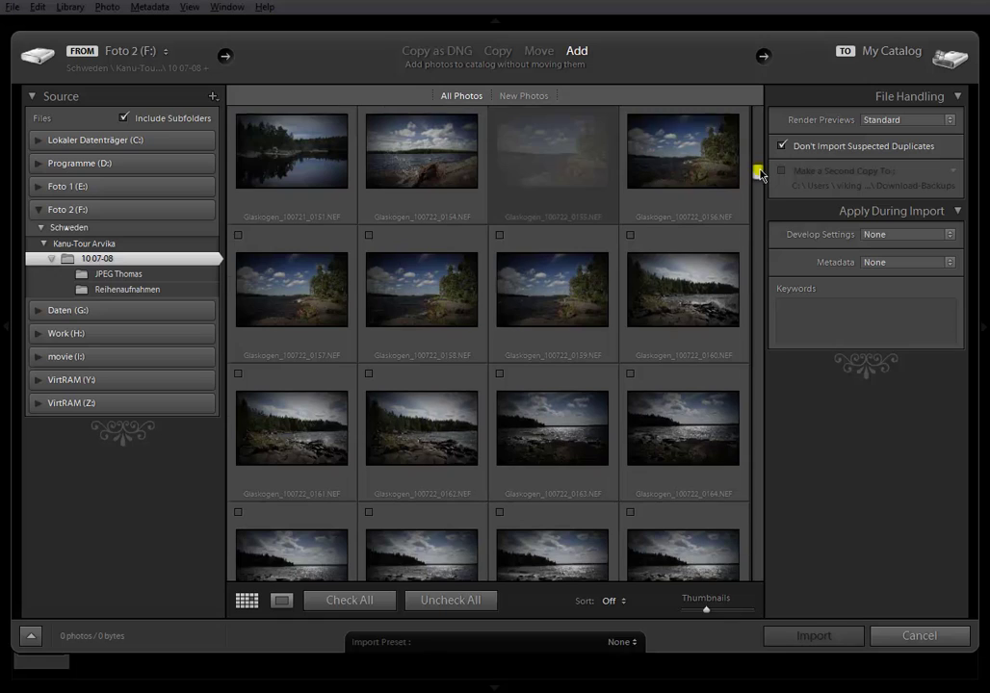
click(499, 234)
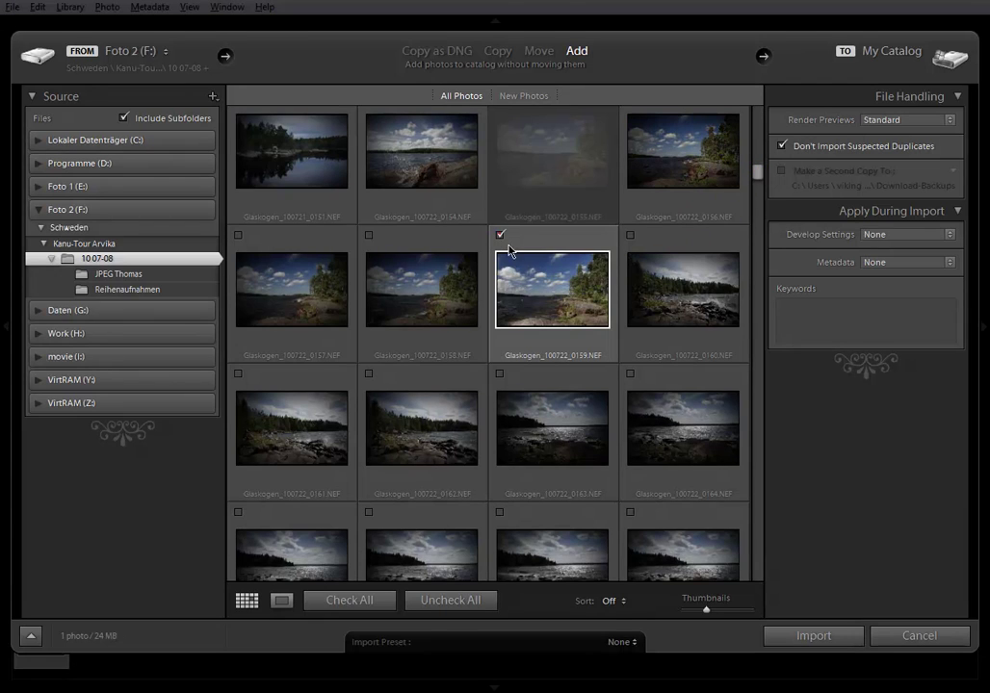
click(499, 374)
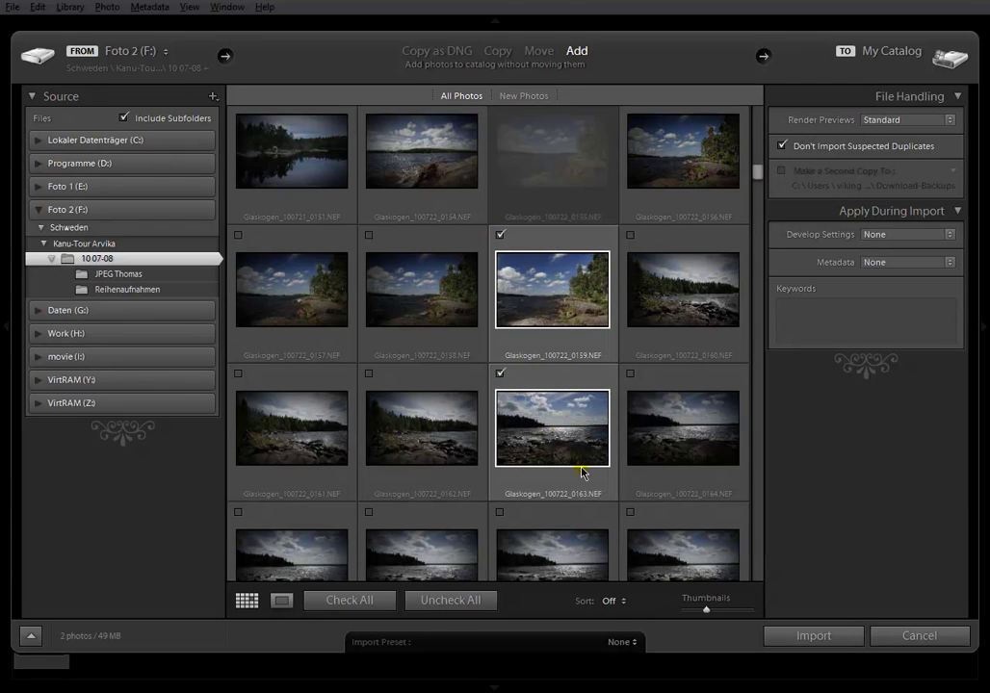
click(815, 635)
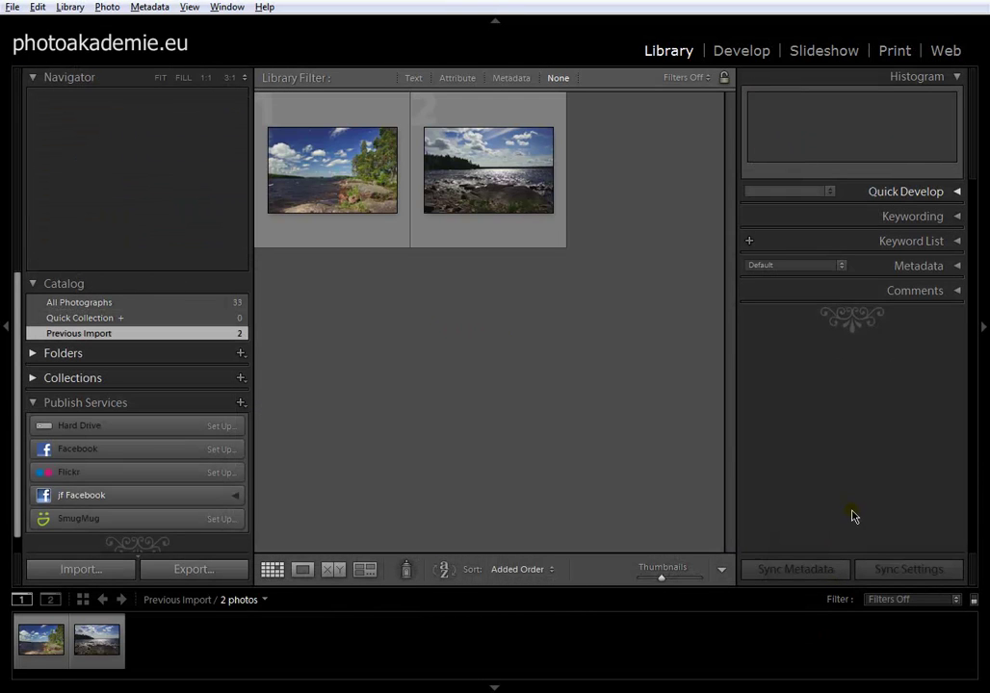
Open Glaskogen_100722_0159 in Develop and check its Camera Calibration and Detail settings
click(739, 53)
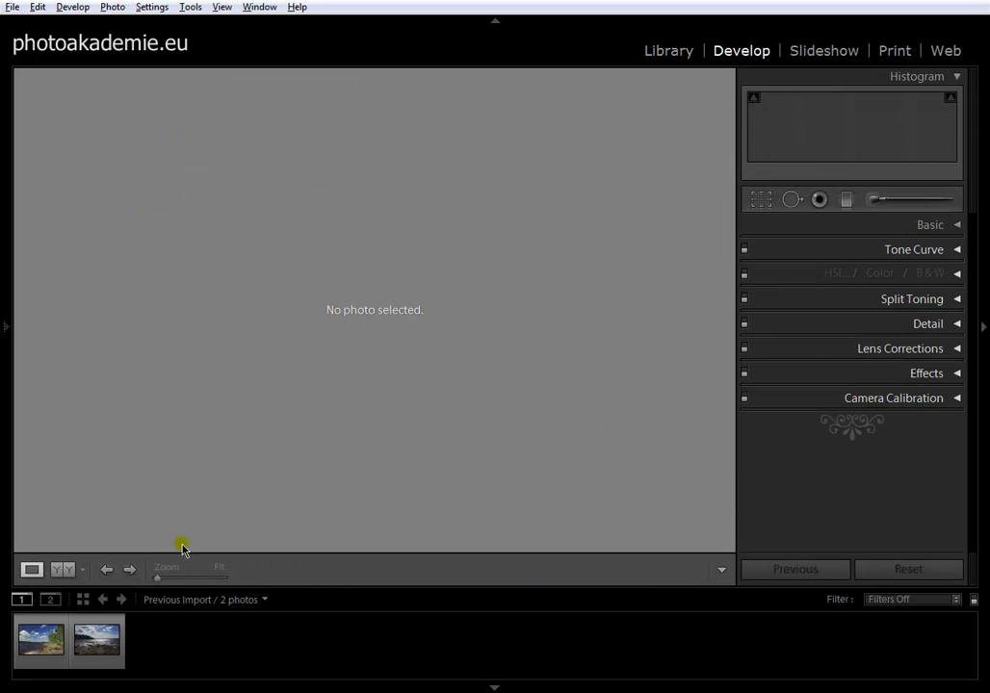
click(46, 653)
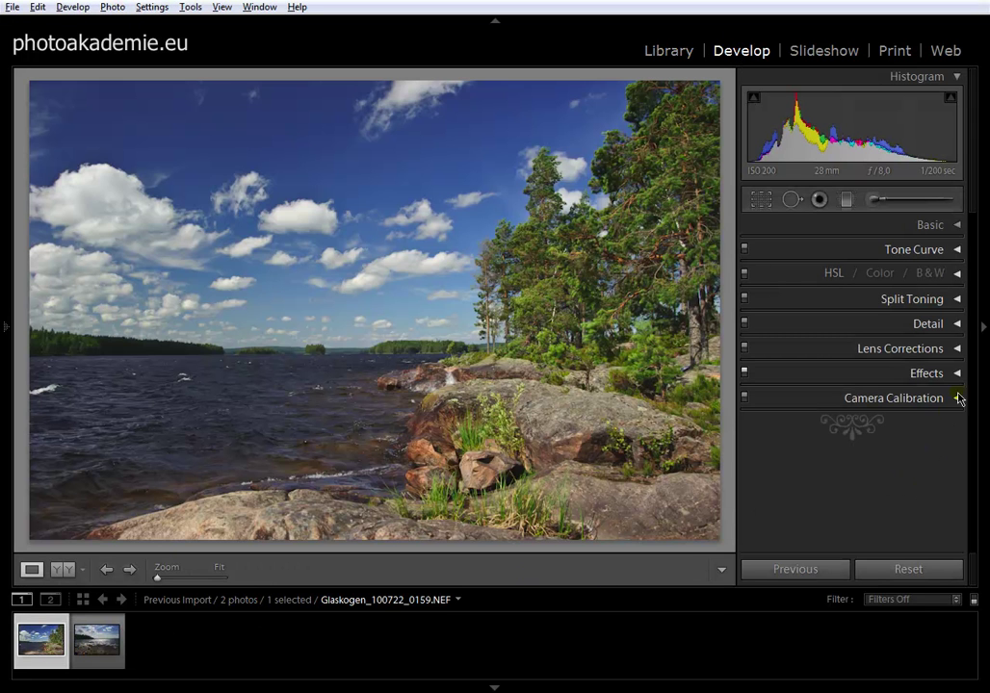
click(956, 399)
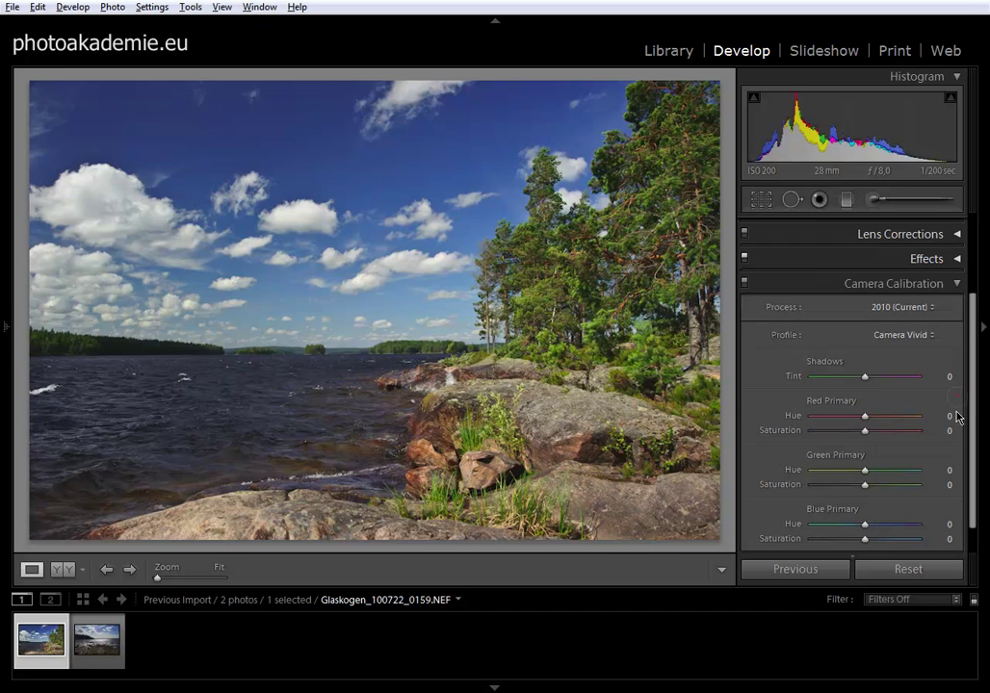
click(957, 283)
click(958, 324)
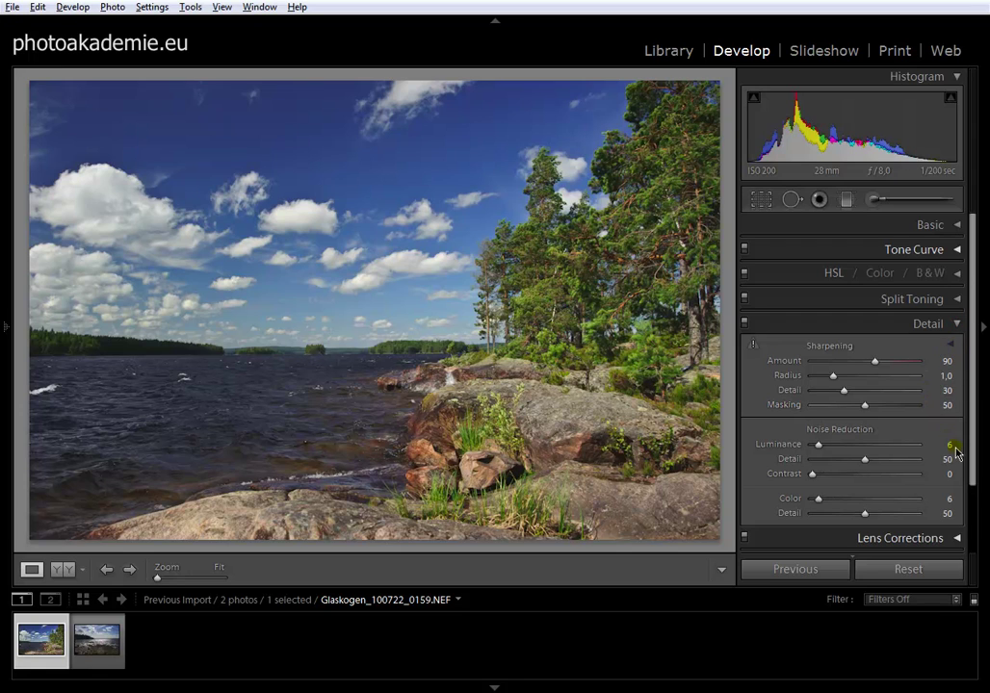
Collapse the Detail panel and expand Basic to review Clarity +50 and Vibrance +25
click(956, 321)
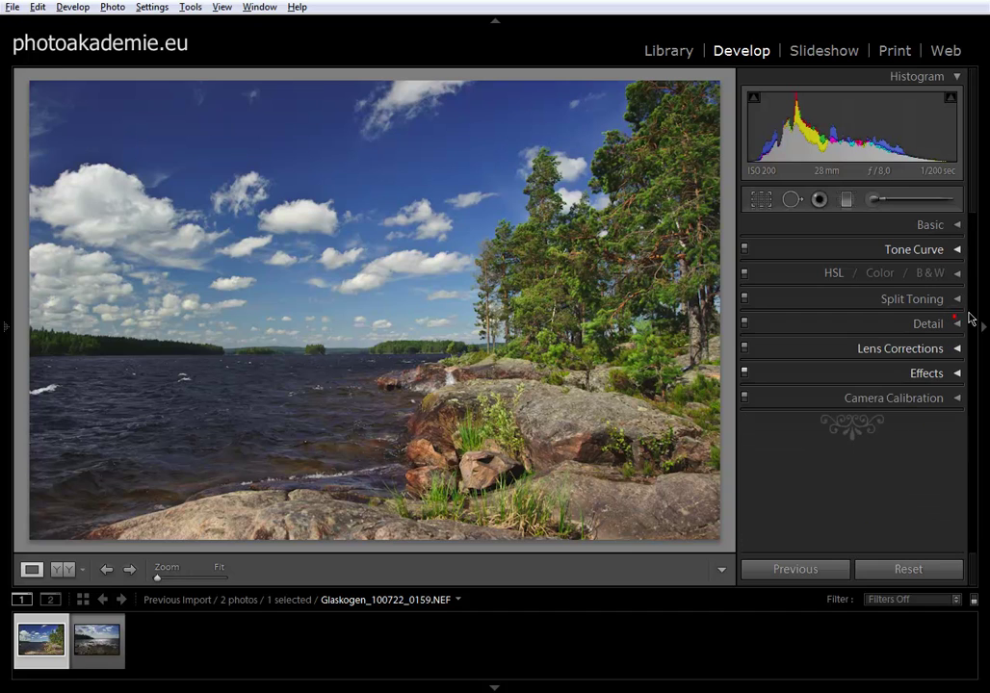
click(958, 224)
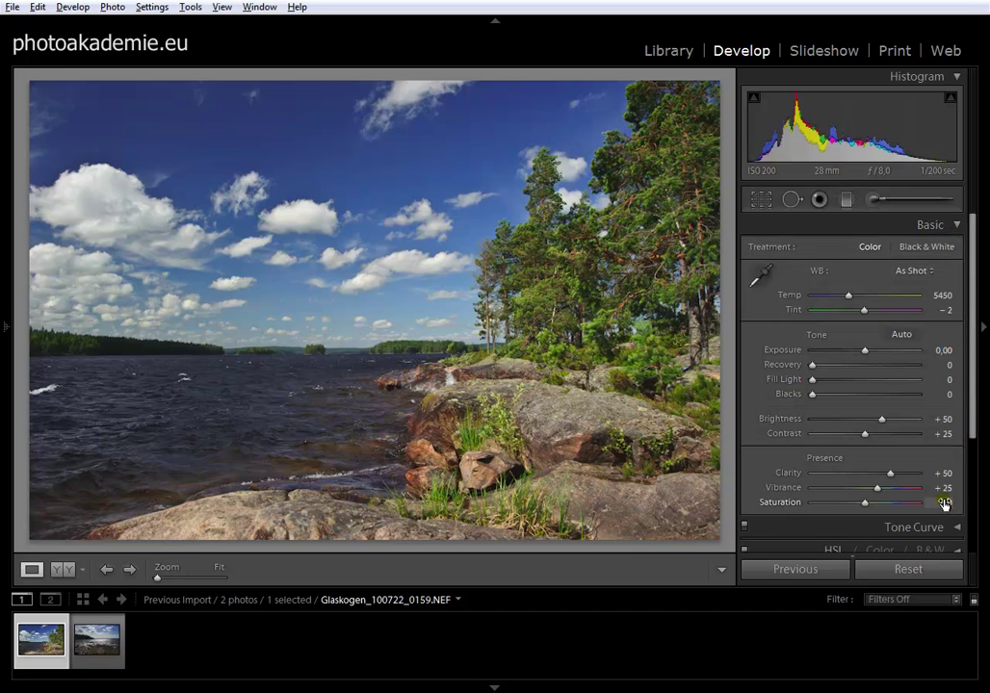